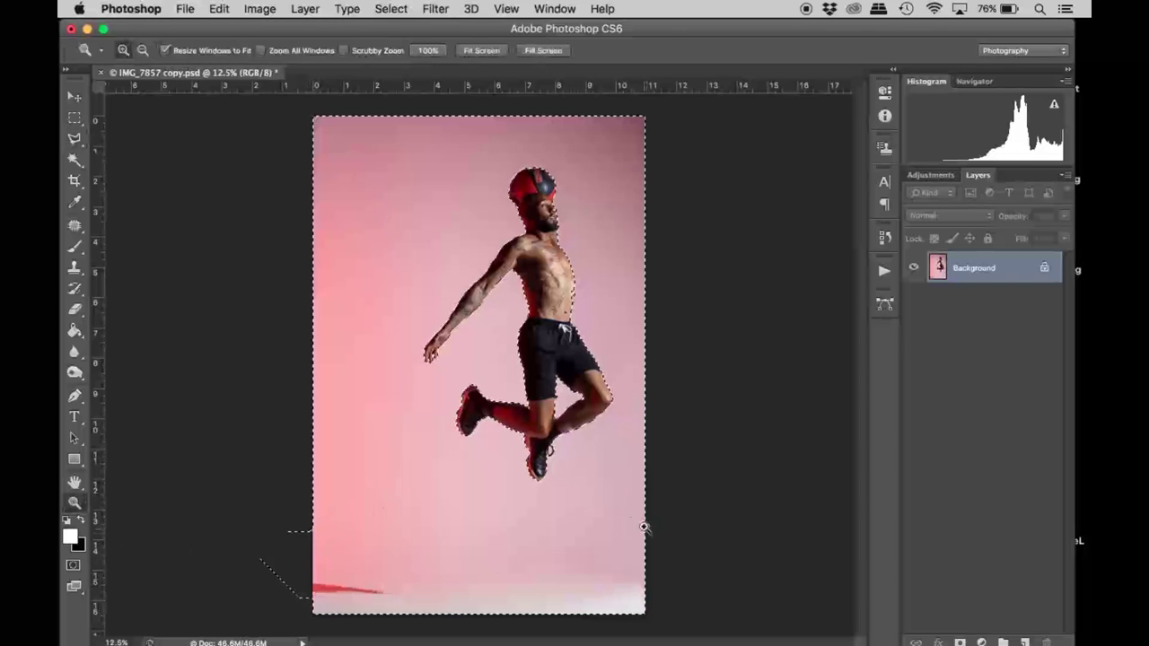
- Zoom in on the man's shoe and pan up along his legs and torso to inspect the selection edge
left_click_drag(539, 467, 539, 467)
left_click(74, 158)
scroll(636, 372, "up", 3)
scroll(636, 371, "left", 2)
scroll(337, 266, "right", 6)
scroll(337, 266, "up", 5)
scroll(337, 266, "up", 5)
scroll(336, 266, "up", 3)
scroll(520, 269, "up", 5)
- Switch to the Polygonal Lasso in Subtract mode with Alt held
left_click(74, 137)
key("alt")
scroll(555, 273, "up", 10)
- Pan to the hand and subtract the first gap between the fingers from the selection
scroll(555, 274, "up", 10)
scroll(552, 273, "up", 2)
scroll(377, 249, "left", 5)
scroll(364, 243, "down", 10)
scroll(364, 243, "down", 10)
scroll(364, 242, "left", 3)
scroll(364, 242, "down", 8)
scroll(363, 242, "left", 4)
scroll(363, 243, "down", 8)
scroll(363, 243, "left", 2)
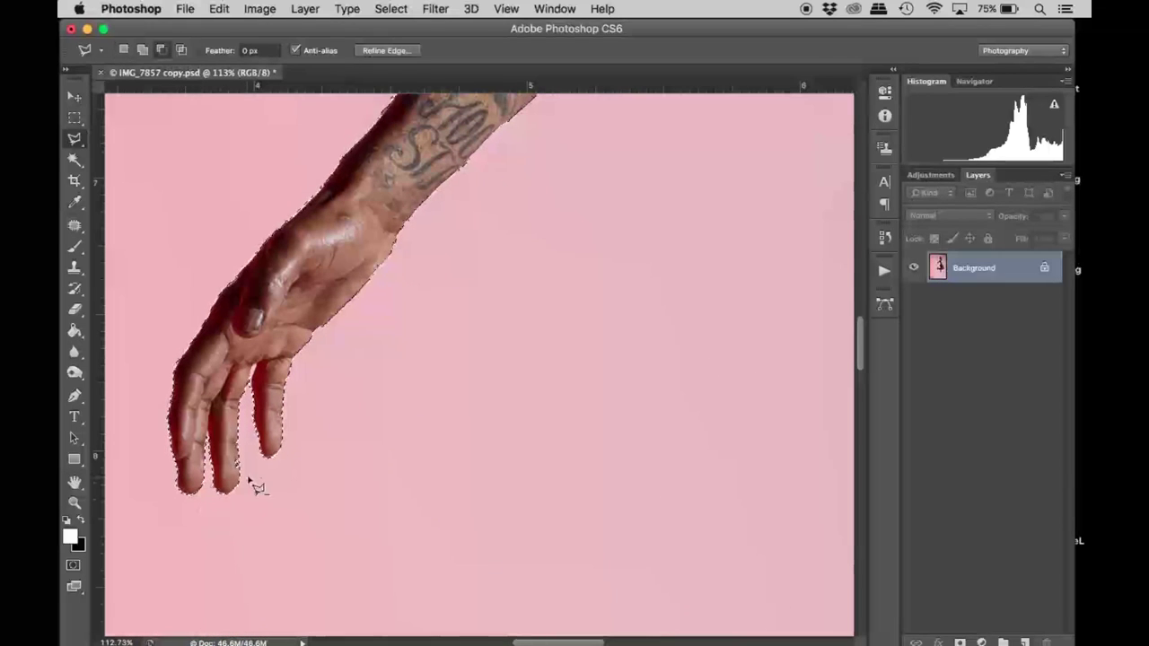
left_click(239, 470)
left_click(236, 450)
- Subtract the gap between the middle and ring fingers from the selection
scroll(214, 378, "up", 5)
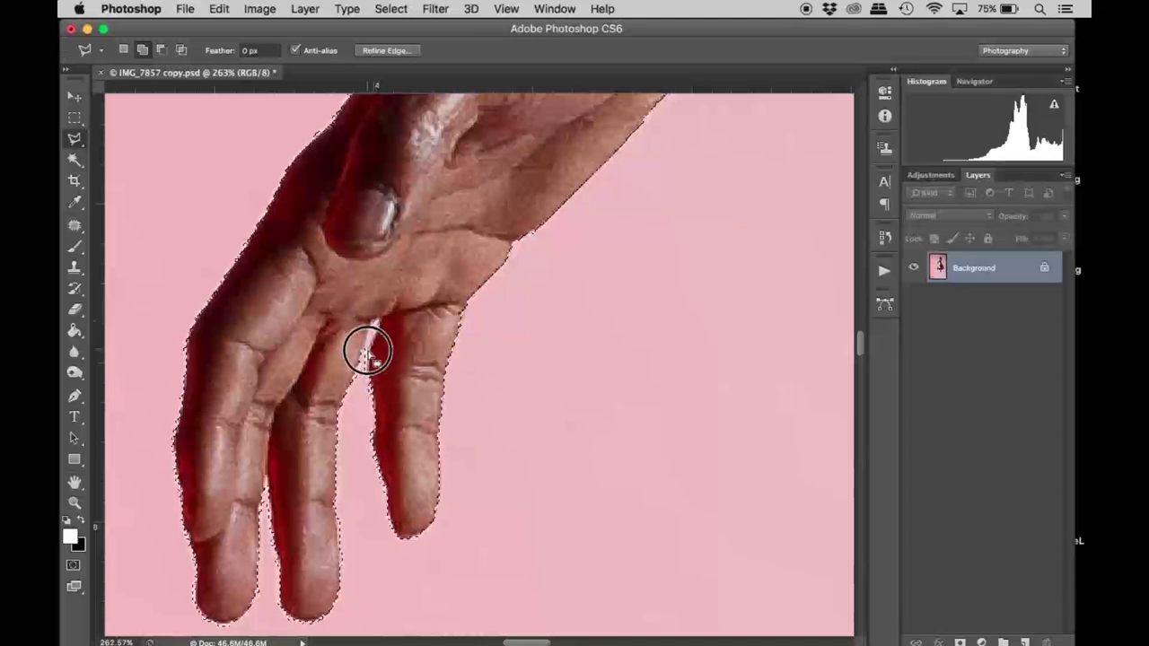
left_click(359, 379)
left_click(364, 401)
left_click(370, 456)
left_click(393, 449)
- Zoom back out to view the whole figure with its selection
scroll(393, 448, "down", 10)
scroll(393, 449, "down", 5)
scroll(393, 448, "down", 3)
scroll(393, 449, "down", 5)
scroll(393, 449, "down", 2)
scroll(393, 449, "down", 5)
scroll(393, 453, "up", 2)
scroll(398, 456, "down", 1)
scroll(394, 454, "up", 4)
right_click(382, 237)
- Cut the selected man onto a new layer with Layer Via Cut and check the result
left_click(446, 359)
left_click(915, 299)
left_click(914, 267)
left_click(914, 297)
- Convert the Background into Layer 0 and delete the black surround to transparency
left_click(979, 305)
double_click(979, 305)
key("Return")
left_click(938, 269, "super")
key("Delete")
- Deselect and zoom in on the man's head
left_click(74, 117)
left_click(325, 438)
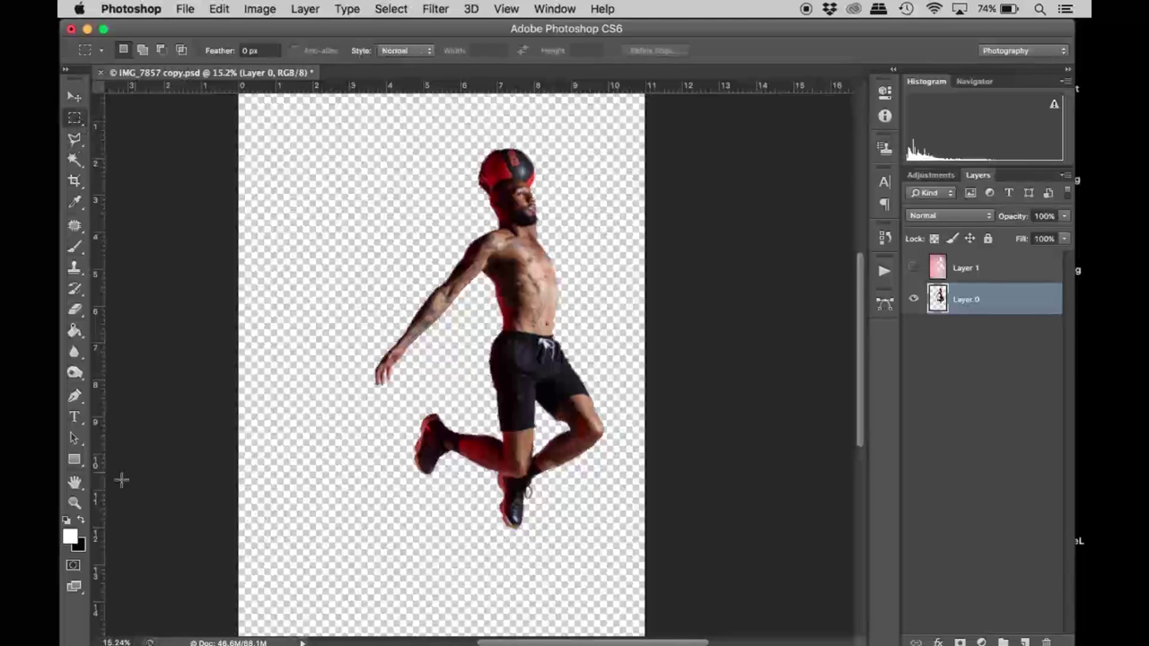
left_click(76, 501)
left_click(505, 296)
left_click(511, 283)
scroll(518, 269, "up", 2)
scroll(518, 275, "up", 4)
- Show the pink backdrop Layer 1, move it below Layer 0, and fit the image on screen
left_click(914, 268)
left_click_drag(969, 277, 963, 306)
right_click(576, 203)
left_click(599, 214)
- Hide Layer 0 and outline the man-shaped hole on Layer 1 with the Polygonal Lasso
left_click(912, 267)
left_click(76, 140)
left_click(504, 167)
left_click(502, 199)
left_click(413, 332)
left_click(492, 488)
left_click(545, 505)
left_click(618, 433)
left_click(629, 393)
left_click(577, 179)
left_click(558, 143)
- Fill the selected hole using Content-Aware fill
right_click(534, 253)
left_click(575, 453)
left_click(656, 240)
- Deselect after the fill and cancel the stray selection outlines
key("super+d")
left_click(398, 414)
key("Escape")
scroll(523, 403, "up", 5)
left_click(536, 430)
scroll(535, 430, "down", 3)
key("Escape")
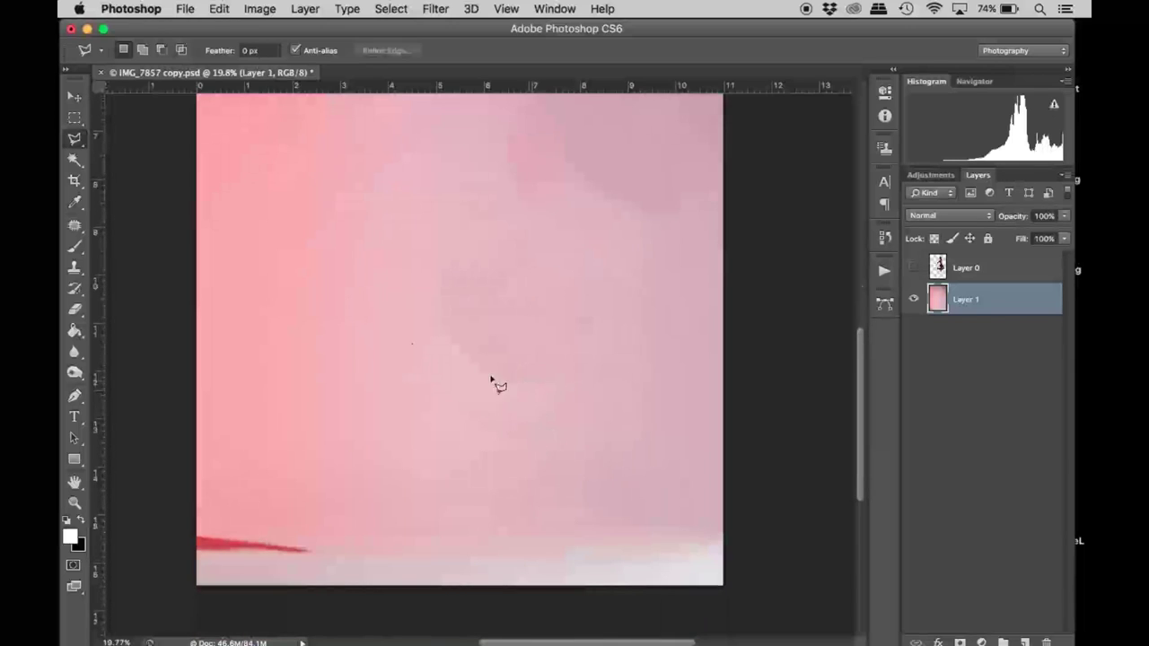
scroll(595, 311, "up", 2)
- Patch two blotches in the backdrop with clean nearby pink using the Patch tool
left_click(75, 224)
mouse_move(599, 373)
left_mouse_down()
mouse_move(571, 420)
mouse_move(456, 392)
mouse_move(408, 345)
mouse_move(369, 280)
mouse_move(408, 270)
mouse_move(453, 283)
left_mouse_up()
mouse_move(467, 344)
left_mouse_down()
mouse_move(385, 380)
mouse_move(389, 395)
left_mouse_up()
key("ctrl+d")
scroll(556, 323, "up", 3)
left_click(522, 147)
mouse_move(521, 147)
left_mouse_down()
mouse_move(426, 189)
mouse_move(478, 285)
mouse_move(526, 311)
mouse_move(576, 294)
mouse_move(589, 254)
mouse_move(542, 156)
left_mouse_up()
scroll(672, 334, "up", 5)
scroll(671, 334, "down", 3)
left_click_drag(538, 278, 408, 411)
- Patch several uneven smudges in the middle of the backdrop with nearby pink
key("super+d")
mouse_move(383, 267)
left_mouse_down()
mouse_move(345, 276)
mouse_move(388, 309)
mouse_move(338, 313)
mouse_move(341, 292)
mouse_move(386, 290)
left_mouse_up()
mouse_move(547, 350)
left_mouse_down()
mouse_move(506, 361)
mouse_move(500, 441)
mouse_move(602, 412)
mouse_move(446, 441)
left_mouse_up()
mouse_move(484, 413)
left_mouse_down()
mouse_move(475, 290)
mouse_move(521, 394)
mouse_move(382, 335)
mouse_move(404, 251)
mouse_move(431, 253)
left_mouse_up()
mouse_move(469, 326)
left_mouse_down()
mouse_move(414, 395)
mouse_move(492, 409)
left_mouse_up()
left_click(474, 286)
mouse_move(600, 305)
left_mouse_down()
mouse_move(574, 374)
mouse_move(670, 390)
mouse_move(669, 352)
left_mouse_up()
left_click_drag(627, 365, 497, 405)
left_click(686, 527)
- Patch an uneven area in the upper backdrop with pink from the lower left
mouse_move(499, 388)
left_mouse_down()
mouse_move(566, 136)
mouse_move(521, 206)
mouse_move(616, 102)
left_mouse_up()
mouse_move(575, 193)
left_mouse_down()
mouse_move(523, 223)
mouse_move(511, 141)
mouse_move(574, 184)
left_mouse_up()
mouse_move(518, 225)
left_mouse_down()
mouse_move(442, 256)
mouse_move(471, 171)
mouse_move(548, 156)
mouse_move(612, 233)
mouse_move(569, 285)
mouse_move(466, 245)
left_mouse_up()
left_click_drag(558, 251, 452, 299)
key("super+d")
- Patch one more area, zoom out, and outline a spot near the lower right
scroll(552, 359, "up", 3)
mouse_move(539, 217)
left_mouse_down()
mouse_move(596, 350)
mouse_move(574, 316)
mouse_move(462, 361)
mouse_move(456, 382)
left_mouse_up()
key("super+d")
scroll(580, 410, "down", 1)
key("super+minus")
key("super+minus")
mouse_move(605, 499)
left_mouse_down()
mouse_move(569, 520)
mouse_move(588, 514)
mouse_move(519, 490)
left_mouse_up()
- Set up the Clone Stamp with a 900 px brush at 0% hardness
left_click(518, 495)
key("s")
key("bracketright")
key("bracketright")
key("bracketright")
key("bracketright")
key("bracketright")
key("bracketright")
key("bracketright")
key("bracketright")
key("bracketright")
key("bracketright")
key("bracketright")
key("bracketright")
right_click(489, 541)
left_click(513, 508)
key("Return")
- Sample clean pink and clone it over the red streak along the bottom
left_click(519, 592, "alt")
left_click_drag(370, 597, 320, 585)
key("b")
- Pick the backdrop's pink and set a soft brush of about 2600 px at 28% opacity
left_click(499, 372, "alt")
right_click(492, 375)
left_click_drag(563, 449, 486, 449)
left_click(634, 417)
left_click(653, 414)
left_click(657, 415)
mouse_move(384, 54)
left_mouse_down()
mouse_move(333, 58)
mouse_move(329, 68)
left_mouse_up()
key("bracketright")
key("bracketright")
right_click(454, 348)
left_click(441, 320)
- Toggle Layer 0's visibility to compare, leaving the man hidden over the pink backdrop
left_click(914, 268)
left_click(915, 269)
left_click(915, 270)
left_click(914, 269)
left_click(915, 269)
left_click(915, 269)
left_click(915, 269)
left_click(915, 269)
left_click(914, 269)
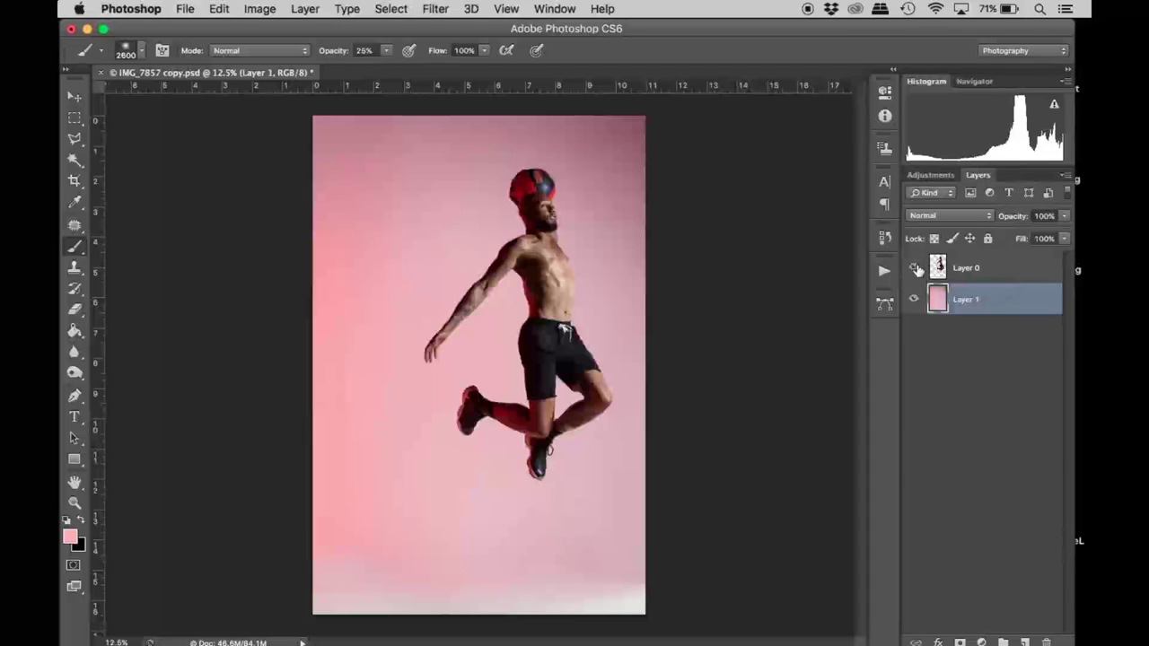
left_click(914, 270)
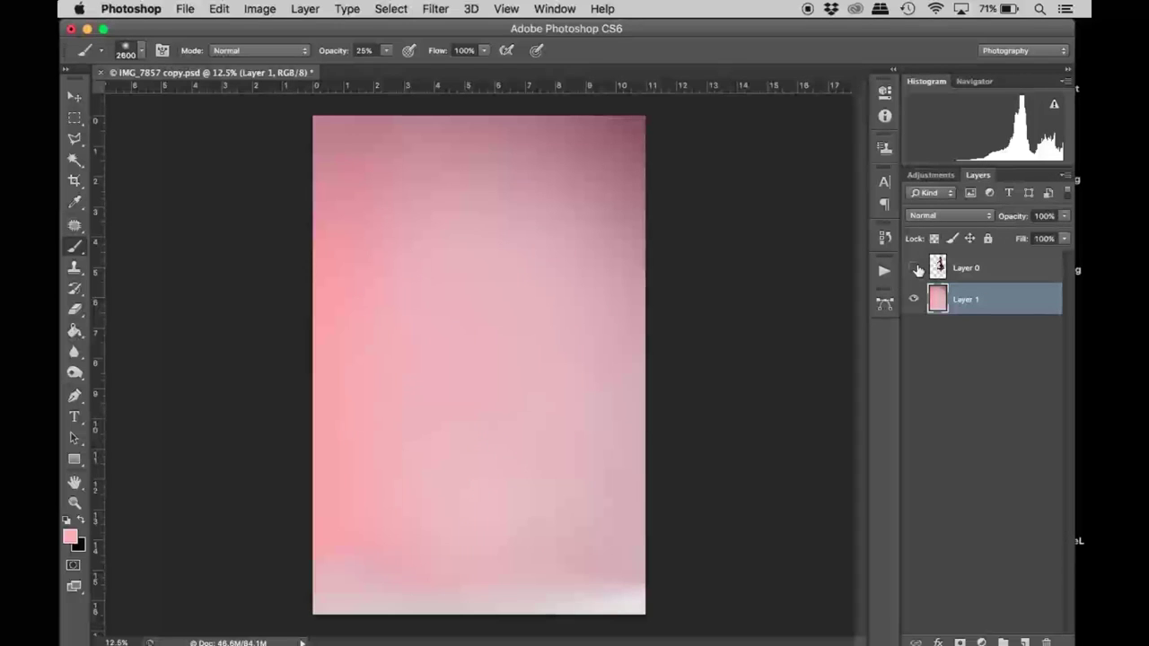
- Unhide the jumping-man layer and convert both Layer 0 and Layer 1 to smart objects
left_click(914, 269)
right_click(959, 304)
left_click(842, 177)
left_click(960, 269)
right_click(960, 269)
left_click(834, 174)
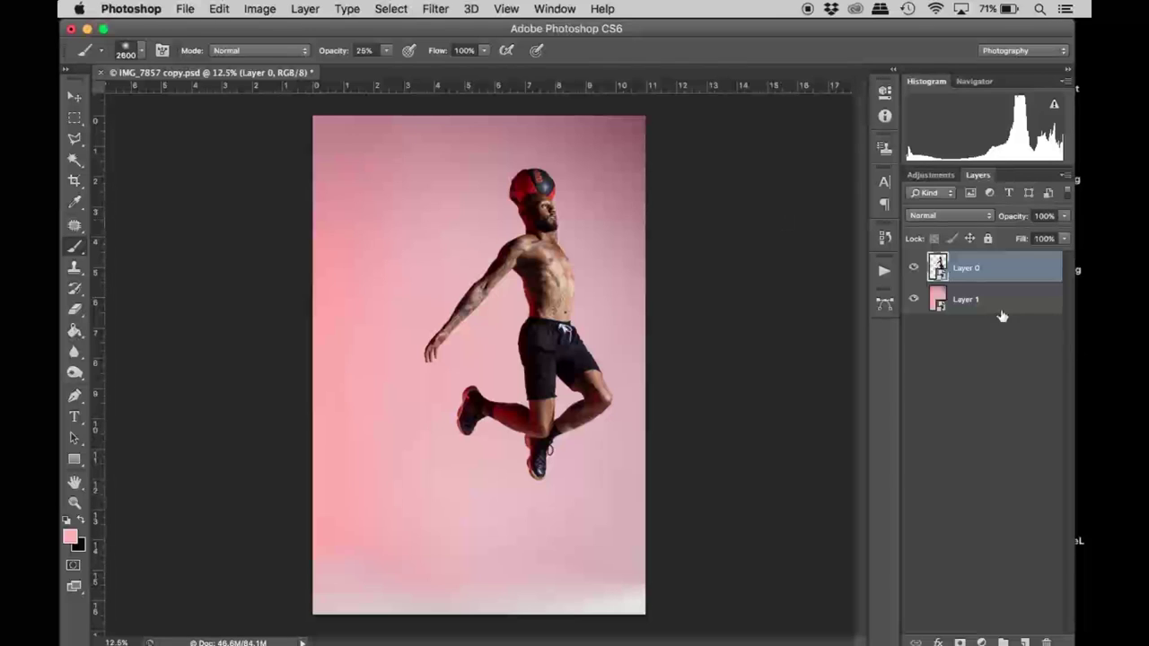
- Show the Timeline panel from the Window menu and create a video timeline
left_click(554, 11)
left_click(574, 475)
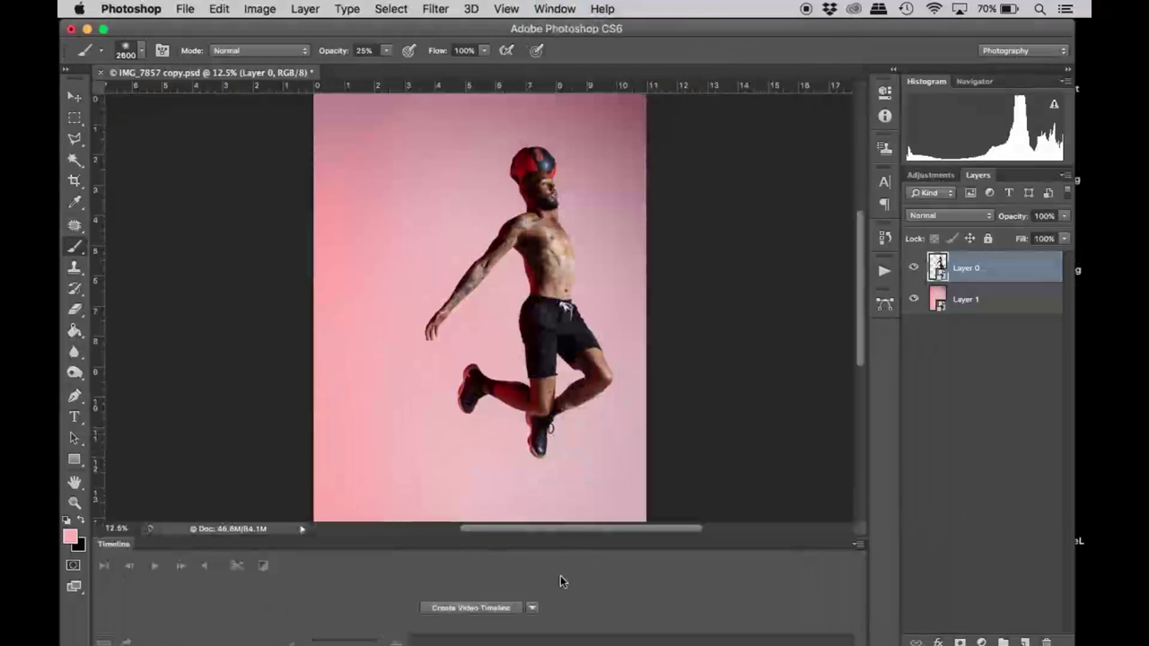
key("super+minus")
left_click(480, 613)
- Zoom the timeline so the clips fill it, enlarge the panel, and expand Layer 0's track
left_click_drag(336, 643, 317, 642)
left_click(102, 642)
left_click(102, 642)
mouse_move(317, 642)
left_mouse_down()
mouse_move(301, 643)
mouse_move(346, 641)
mouse_move(298, 641)
mouse_move(328, 640)
left_mouse_up()
left_click_drag(300, 533, 303, 481)
left_click(344, 577)
left_click(354, 543)
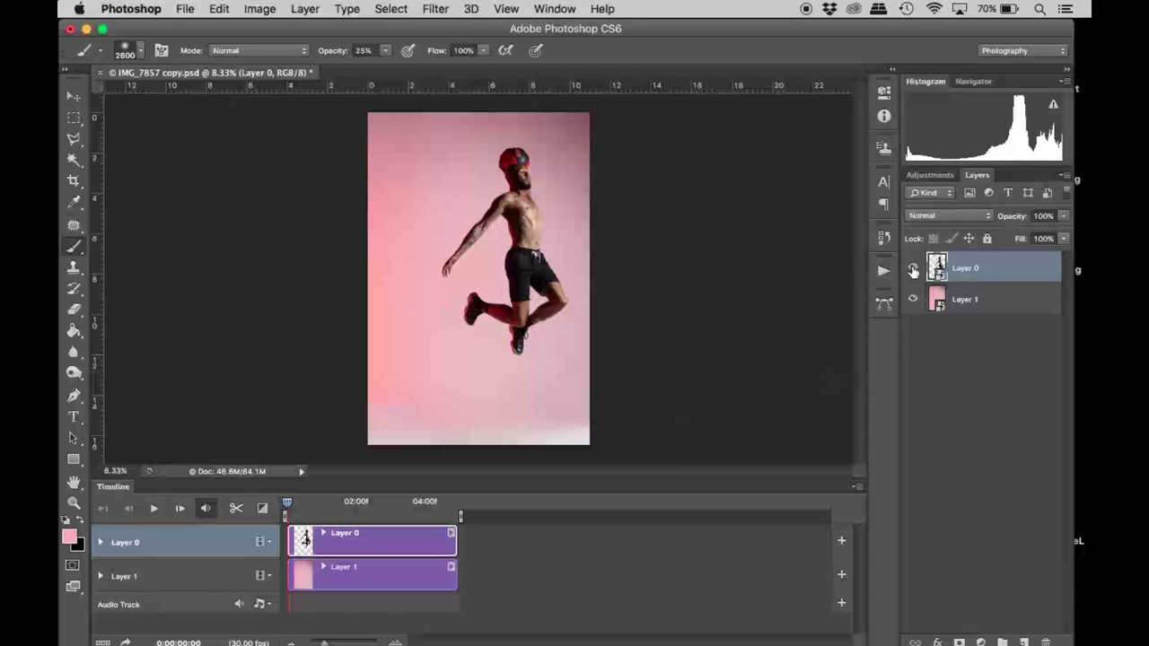
left_click(269, 543)
left_click(303, 533)
- Expand Layer 0's properties and enable its Transform, Opacity and Style keyframe stopwatches
left_click(324, 534)
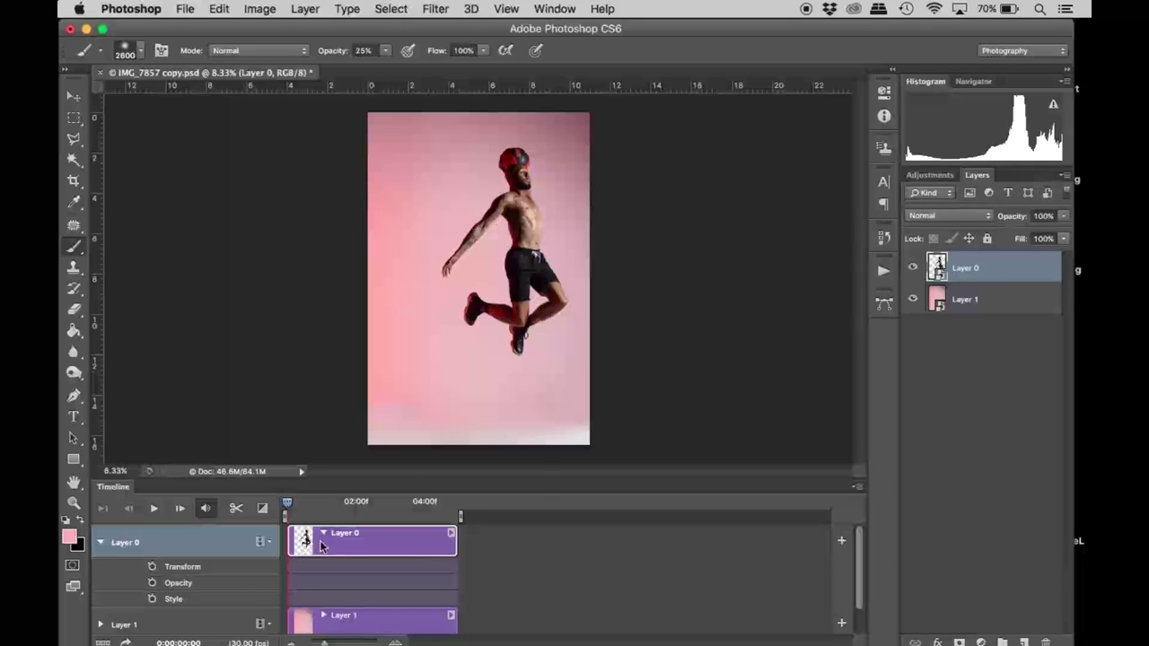
left_click(151, 567)
left_click(151, 583)
left_click(152, 599)
- At the end of the clip, scale the jumping man to 106% as a Transform keyframe
left_click_drag(286, 504, 457, 523)
left_click(182, 568)
left_click(76, 95)
left_click(374, 116)
left_click(404, 49)
key("Up")
key("Up")
key("Up")
key("Up")
key("Up")
key("Up")
key("Up")
key("Up")
key("Up")
key("Up")
key("Up")
key("Up")
key("Up")
key("Up")
key("Up")
key("Up")
key("Up")
key("Up")
key("Up")
key("Up")
key("Up")
key("Up")
left_click(871, 50)
- Return the playhead to the start and play the zoom animation preview
left_click(289, 503)
left_click(149, 508)
left_click(977, 305)
- Apply the Filter Gallery's Texture > Patchwork to the background with square size 7 and relief 12
left_click(435, 9)
mouse_move(483, 196)
mouse_move(492, 308)
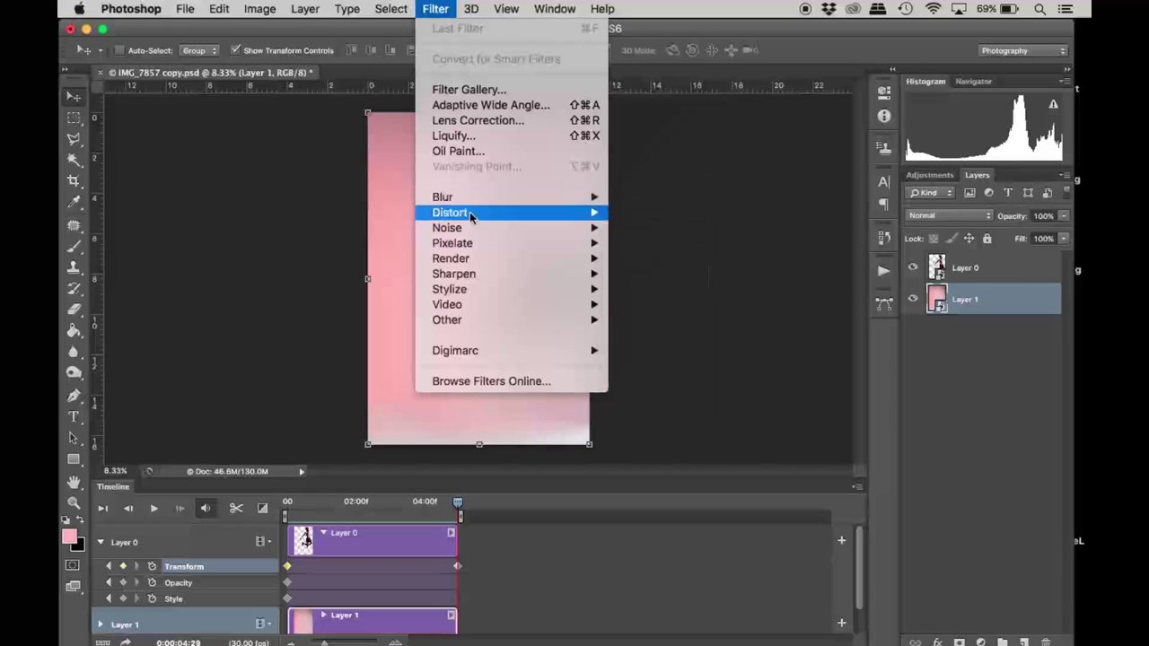
left_click(465, 89)
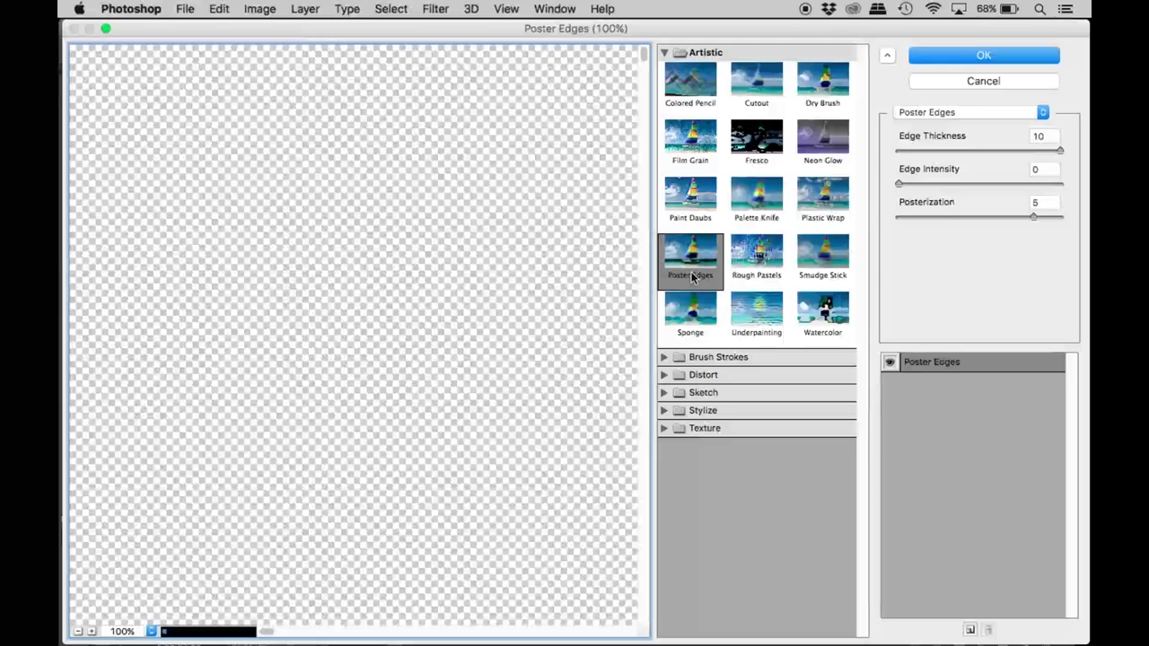
left_click(695, 425)
left_click(689, 227)
left_click(910, 153)
left_click(1010, 151)
left_click(926, 184)
left_click_drag(925, 185, 977, 185)
left_click(987, 55)
- Collapse Layer 0's track, expand Layer 1's, and move the playhead to the start
scroll(327, 575, "down", 2)
scroll(314, 570, "up", 2)
left_click(100, 543)
left_click(102, 577)
left_click(292, 501)
left_click(439, 465)
mouse_move(440, 465)
left_mouse_down()
mouse_move(436, 441)
mouse_move(441, 467)
left_mouse_up()
- At the clip start, scale the background to 110% and enable Layer 1's Transform, Opacity and Style stopwatches
key("super+t")
left_click(407, 49)
key("shift+Up")
key("Return")
left_click(868, 51)
left_click(152, 582)
left_click(152, 598)
left_click(152, 615)
- At the clip's end, set the linked background scale back to 100%
left_click_drag(287, 490, 459, 491)
key("super+t")
left_click(368, 50)
left_click(407, 50)
type("100")
key("Return")
key("Return")
- Move the playhead back to about the one-second mark
left_click(262, 489)
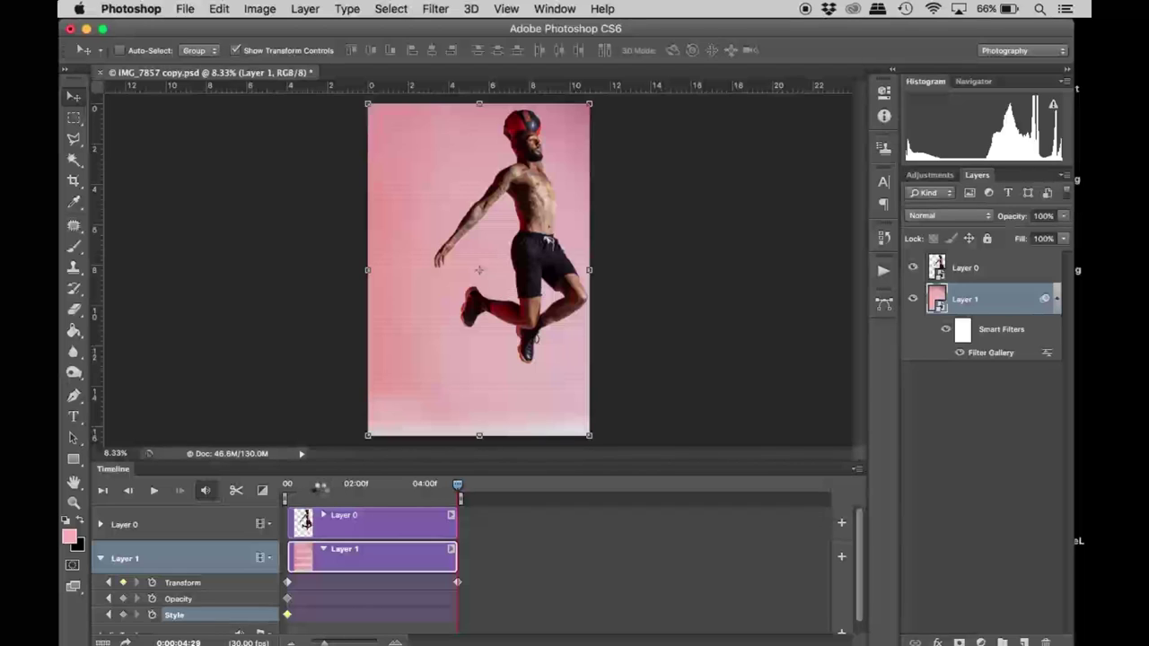
left_click(321, 489)
left_click(319, 489)
left_click(318, 489)
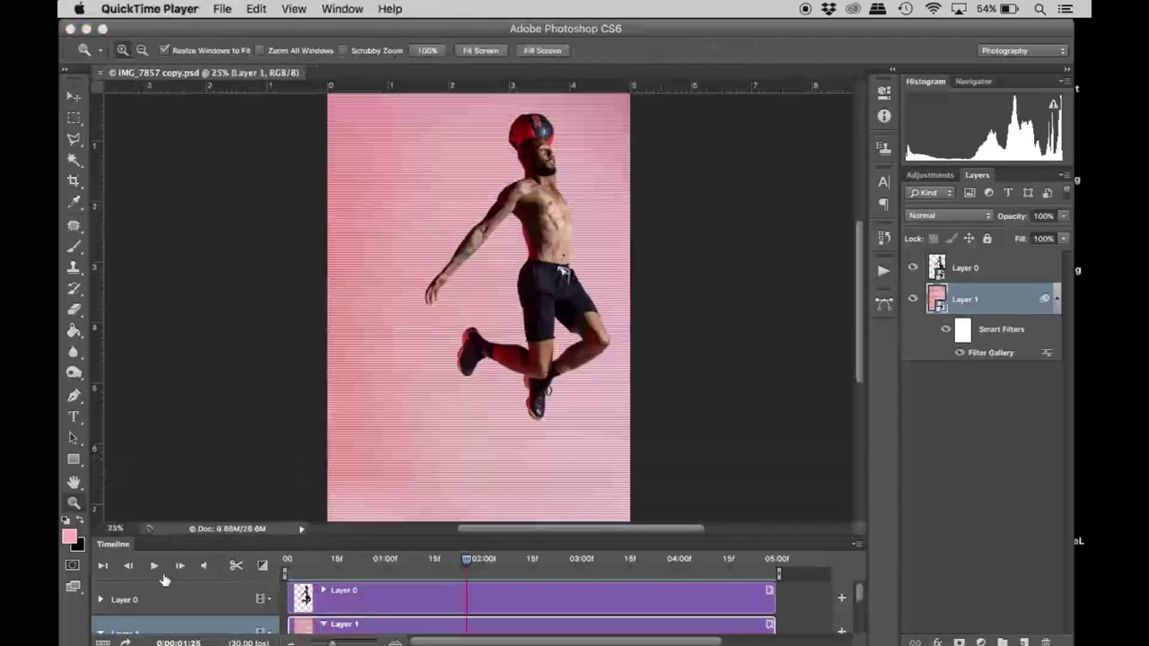
left_click(156, 571)
left_click(154, 566)
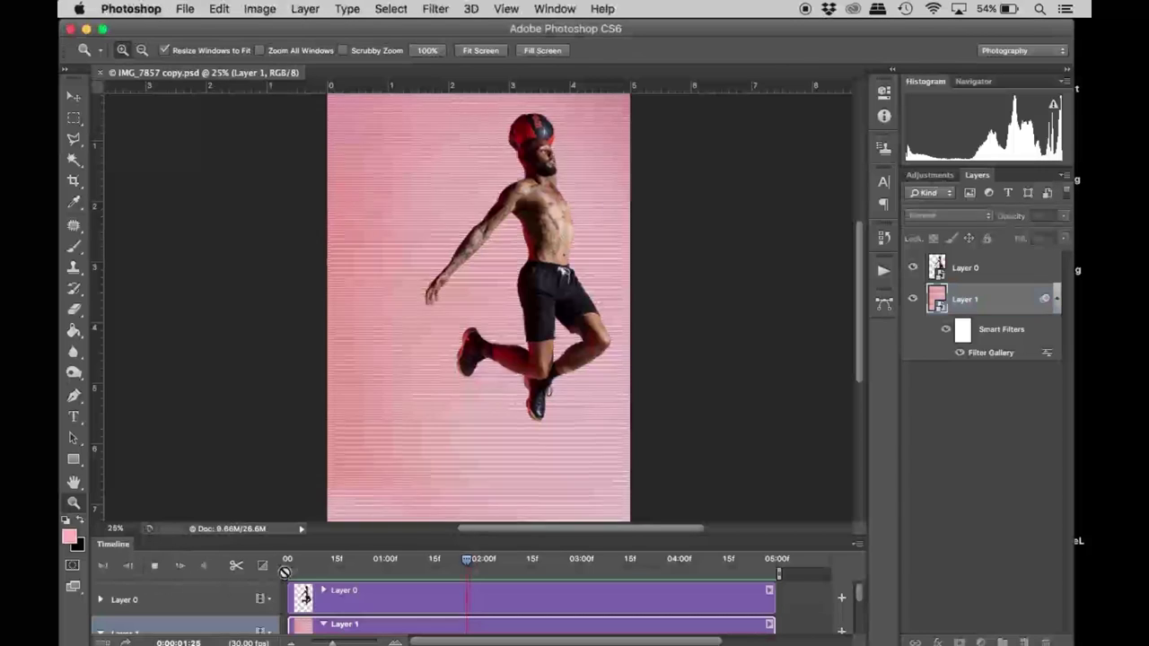
left_click(154, 567)
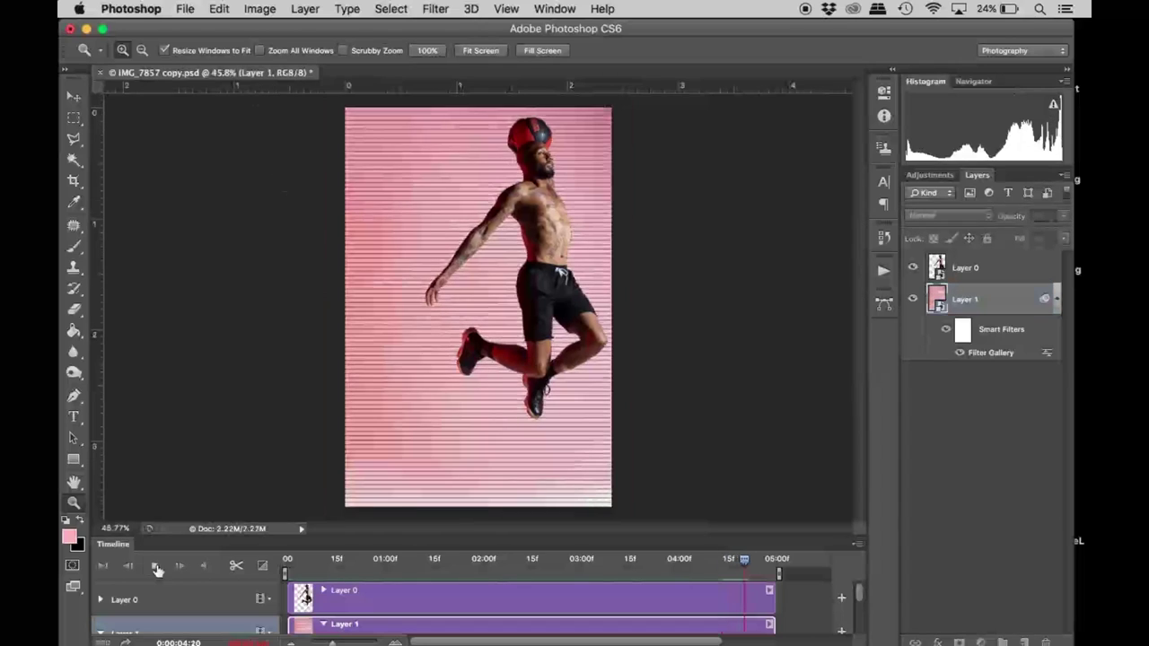
left_click(156, 568)
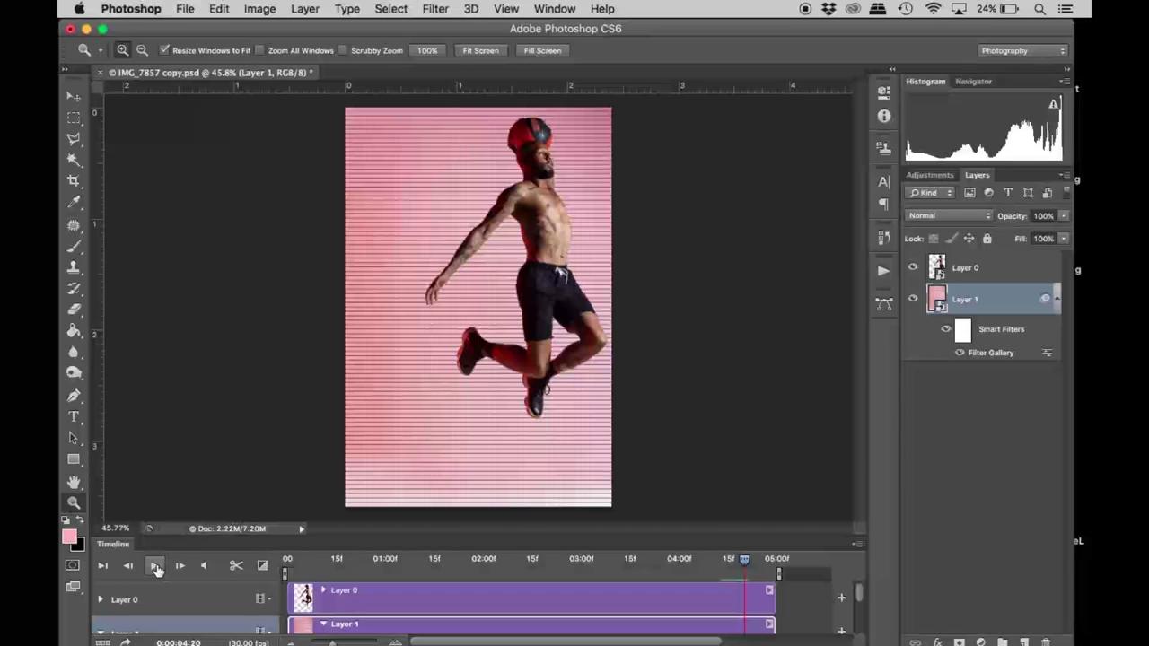
left_click(261, 9)
- Set the image height to 720 px so the image becomes 480 × 720
left_click(280, 150)
key("Tab")
type("720")
left_click(697, 150)
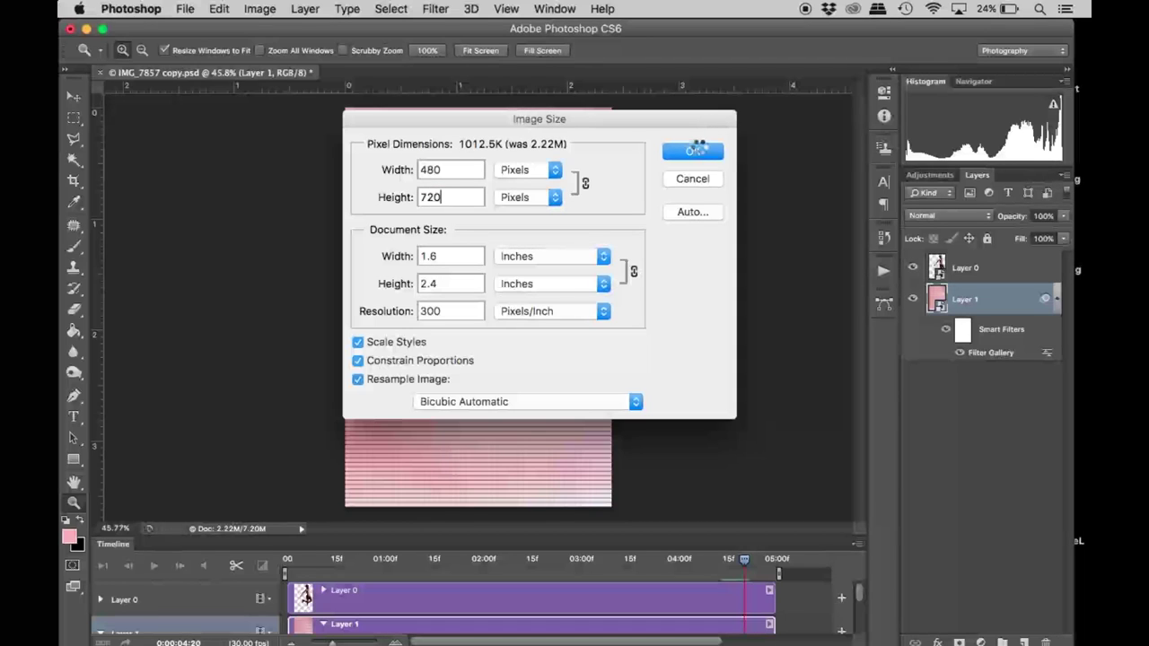
left_click(185, 10)
- In Save for Web, choose the GIF 128 Dithered preset and raise the colours to 256
mouse_move(224, 370)
left_click(227, 229)
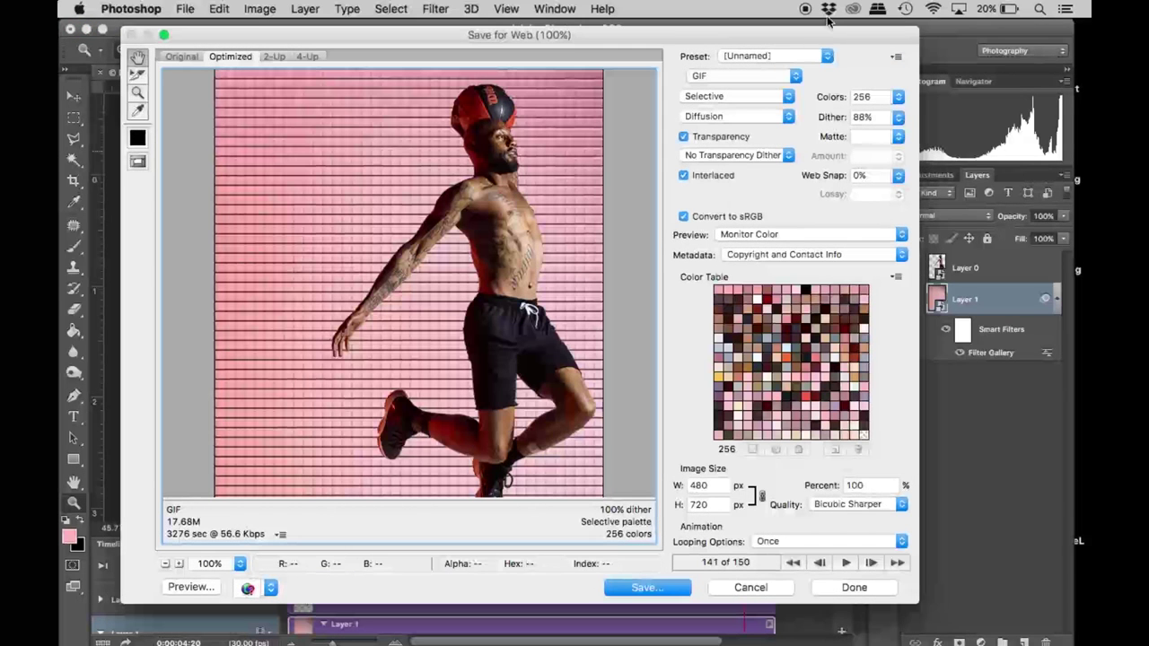
left_click(763, 56)
left_click(764, 16)
left_click(896, 97)
left_click(933, 222)
- Keep Bicubic Sharper quality, set looping to Forever, and choose the Desktop as the save location
left_click(817, 504)
left_click(836, 504)
left_click(759, 544)
left_click(765, 557)
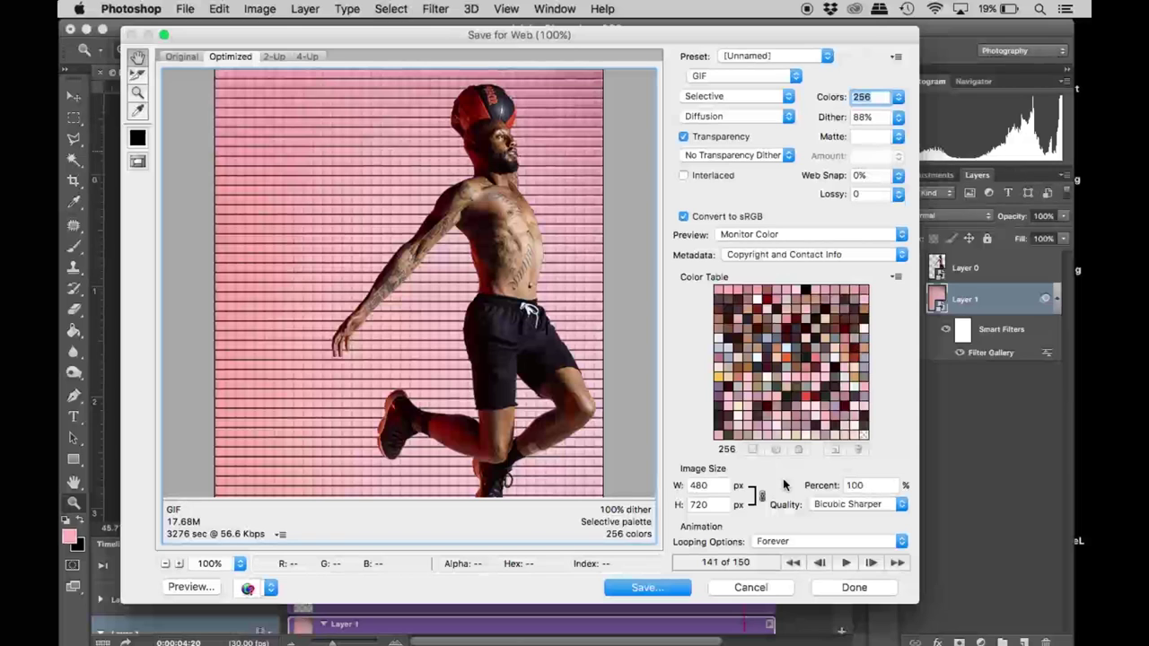
left_click(656, 589)
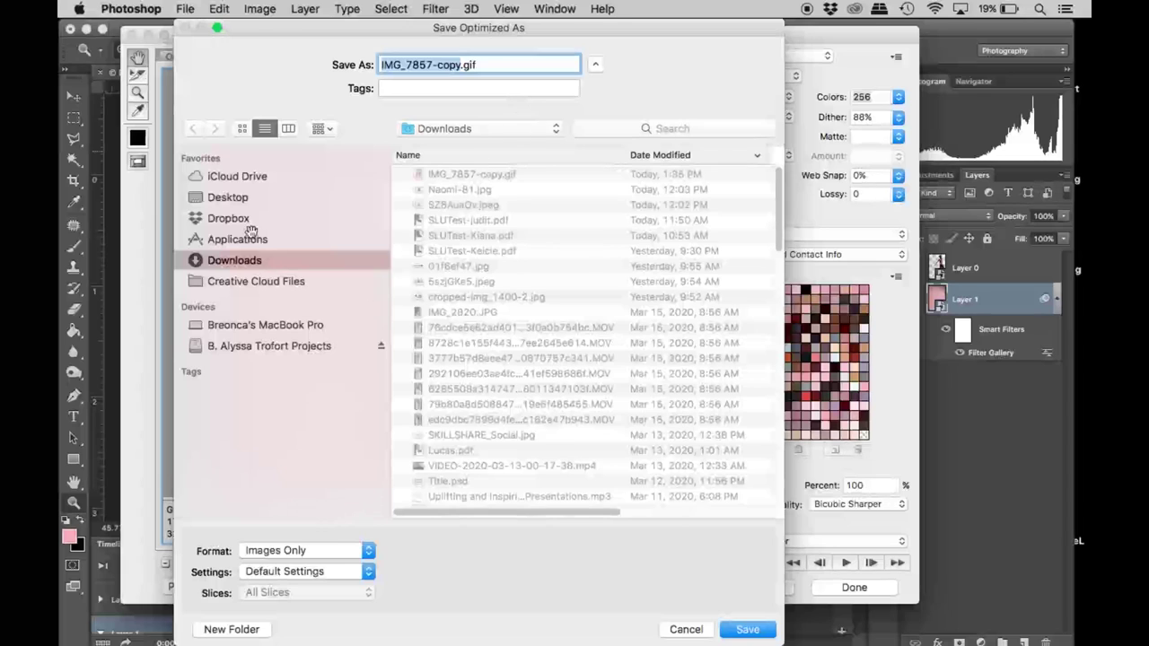
left_click(228, 198)
- Save the animation as IMG_7857-copy.gif on the Desktop
left_click(746, 630)
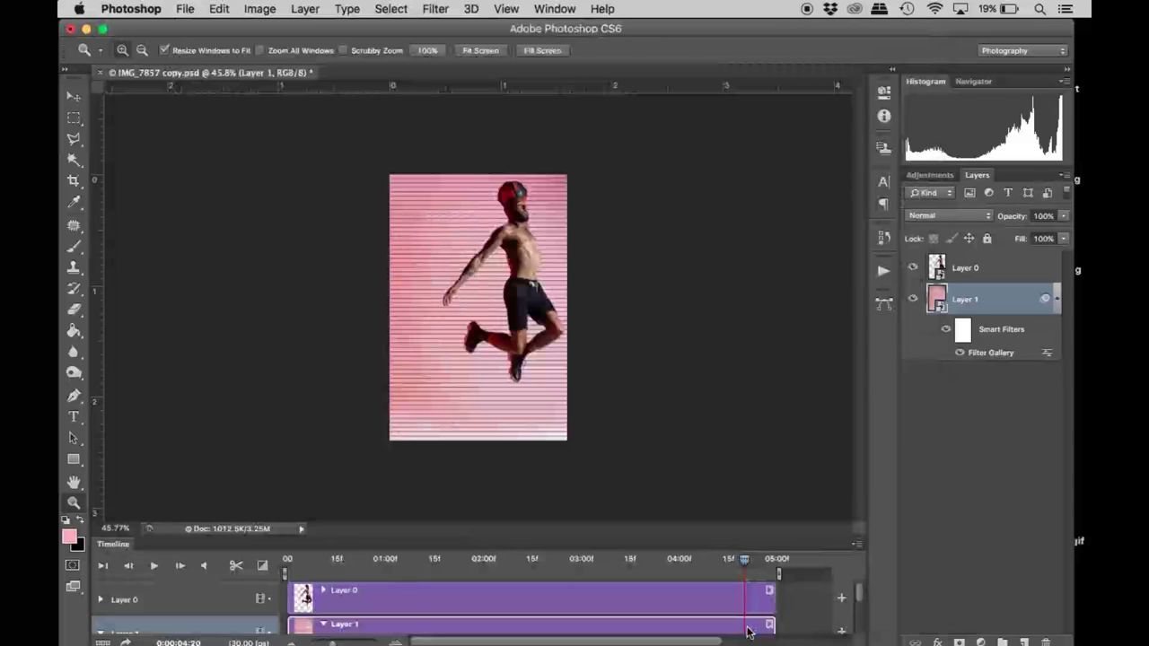
- In Finder's Desktop folder, select IMG_7857-copy.gif and view it in Quick Look
left_click(76, 54)
left_click(190, 193)
left_click(693, 151)
key("space")
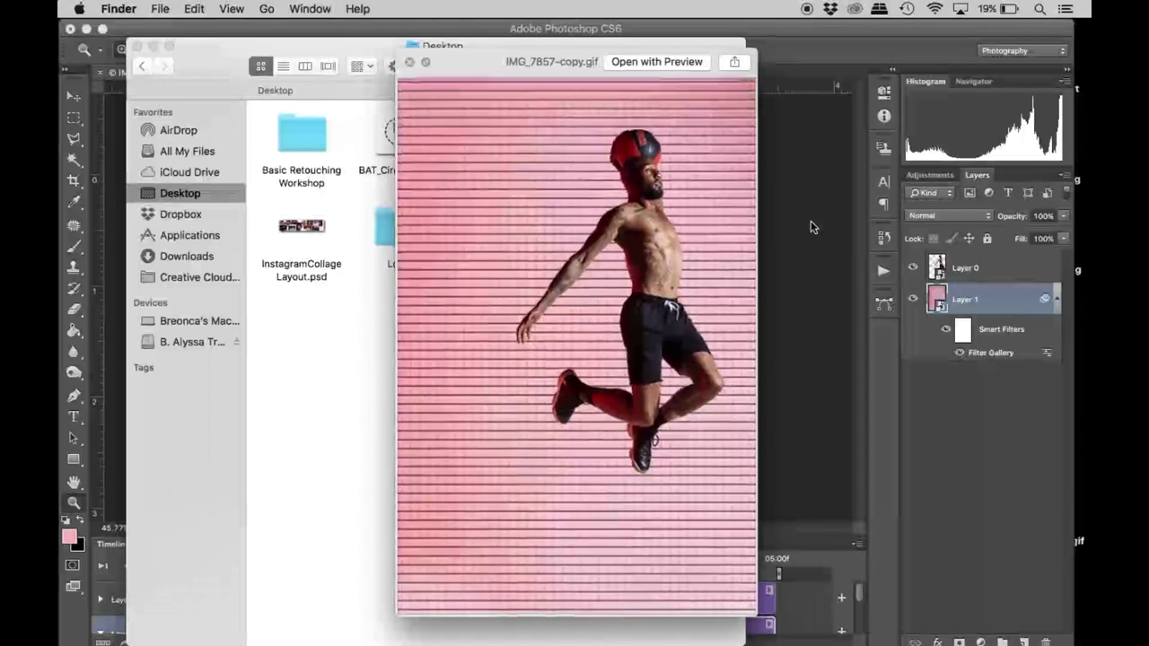